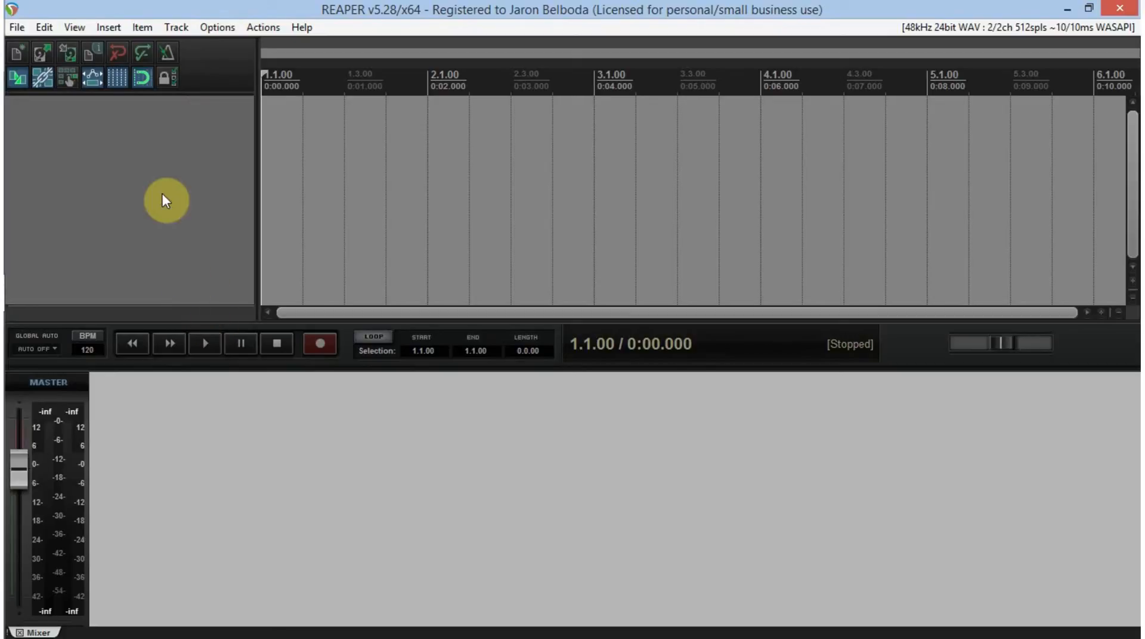
{"action": "right_click", "coordinate": [200, 148]}
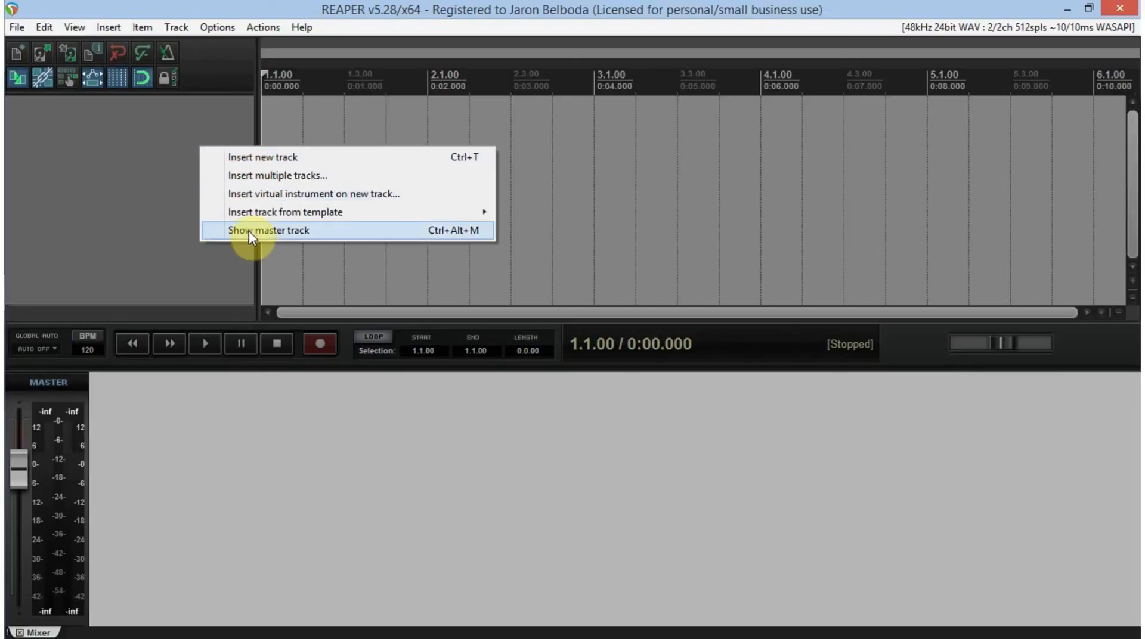
{"action": "mouse_move", "coordinate": [307, 213]}
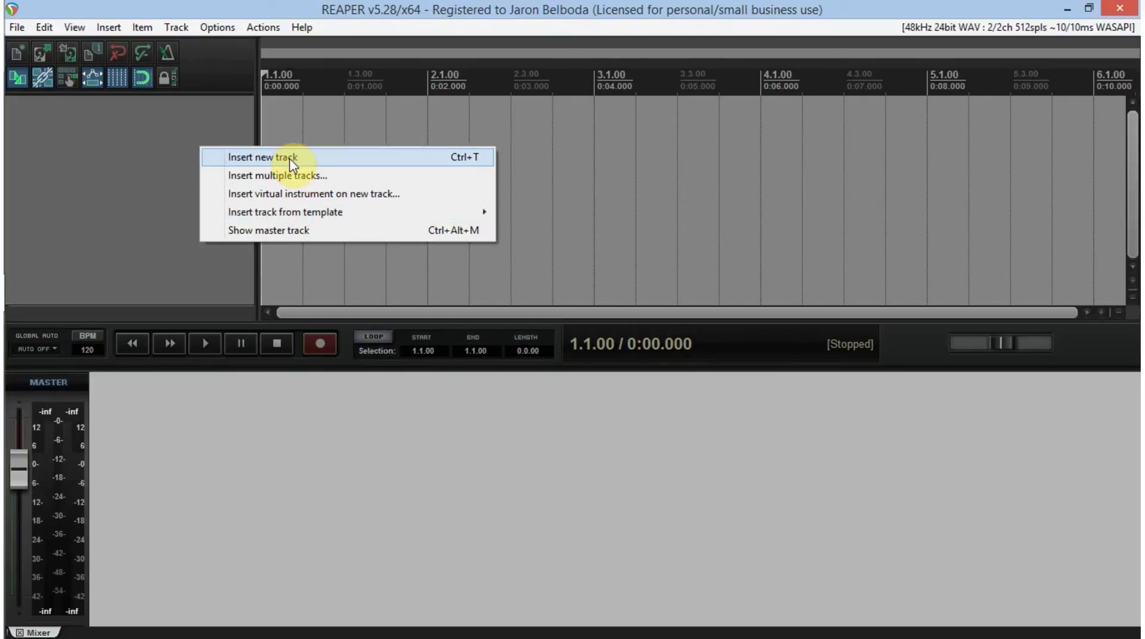
{"action": "left_click", "coordinate": [387, 6]}
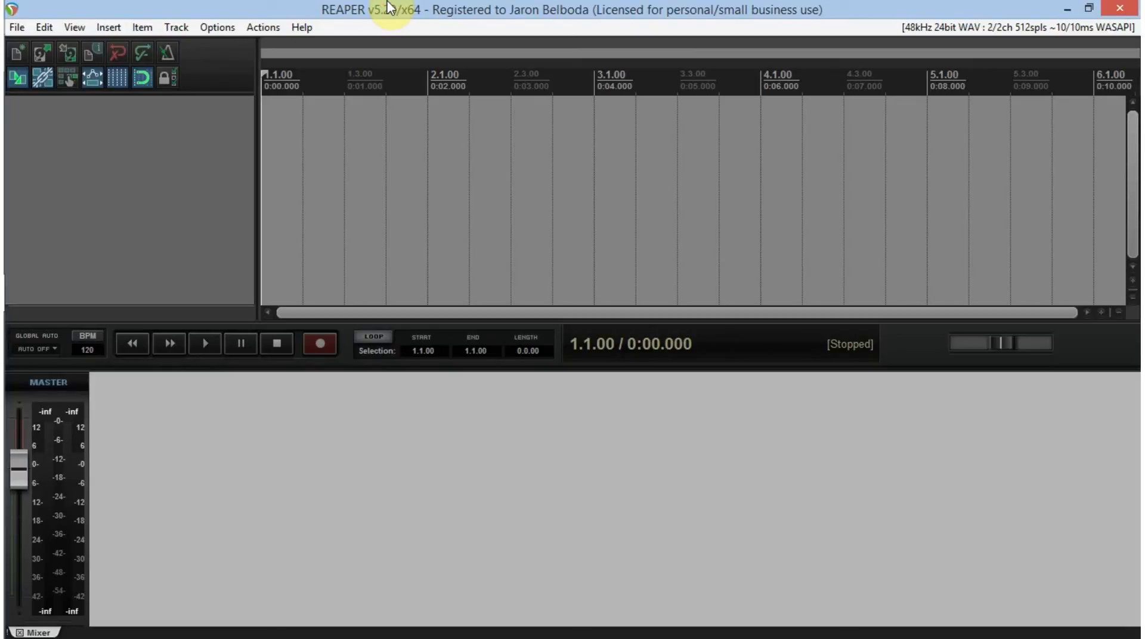
- Add seven new tracks to the empty project
{"action": "key", "text": "ctrl+t"}
{"action": "key", "text": "ctrl+t"}
{"action": "key", "text": "ctrl+t"}
{"action": "key", "text": "ctrl+t"}
{"action": "key", "text": "ctrl+t"}
{"action": "key", "text": "ctrl+t"}
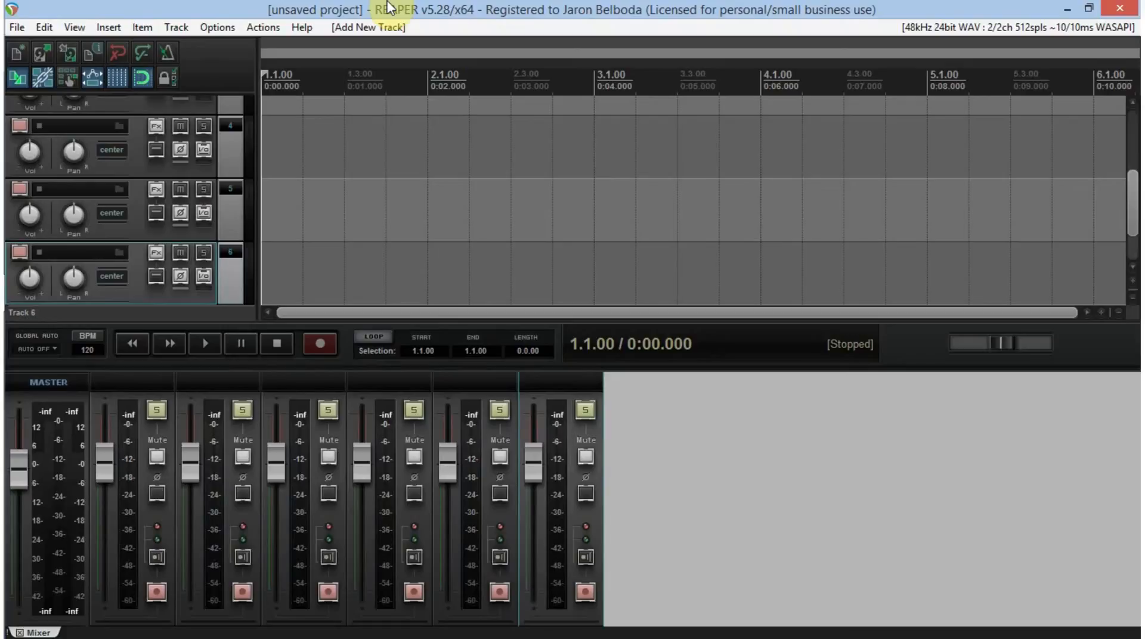
{"action": "key", "text": "ctrl+t"}
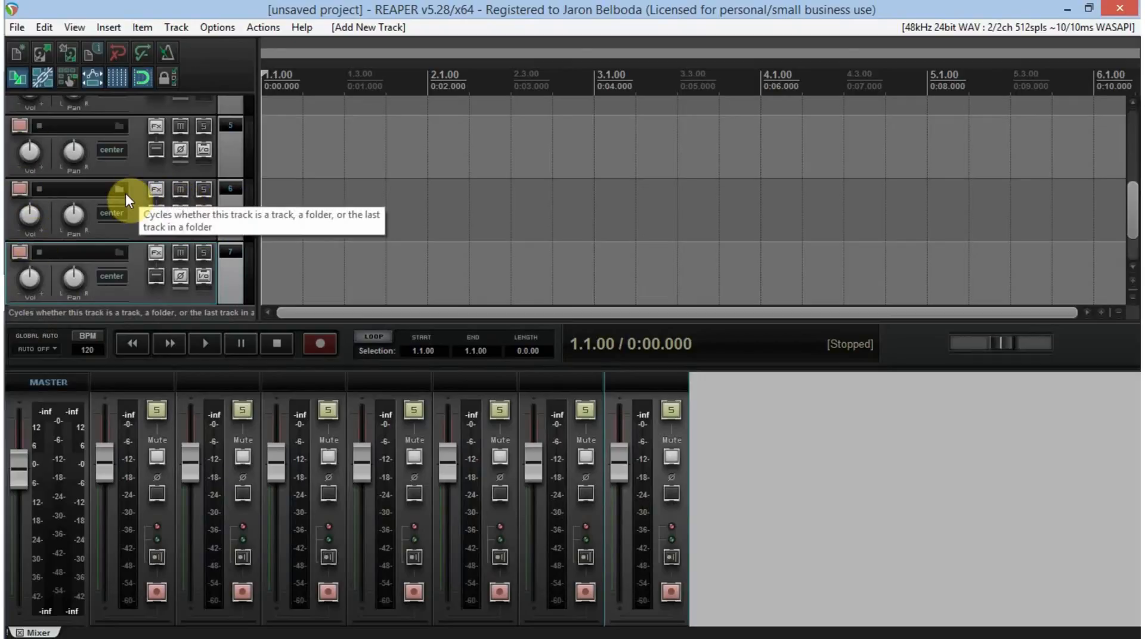
- Switch the interface theme to Default and bring the first tracks into view
{"action": "left_click", "coordinate": [220, 30]}
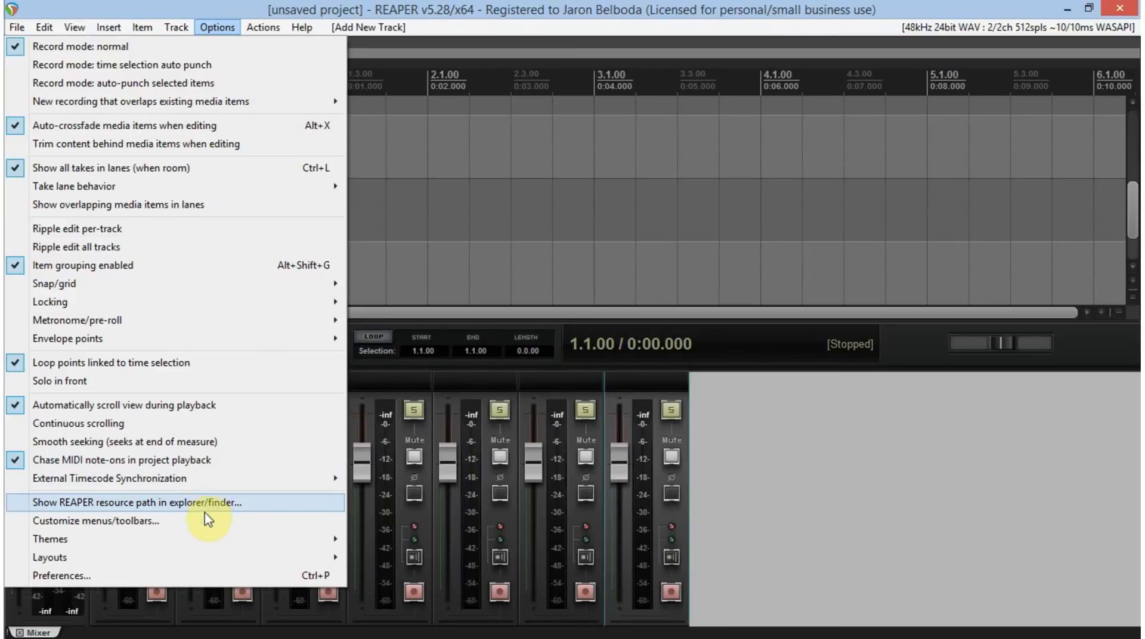
{"action": "mouse_move", "coordinate": [205, 540]}
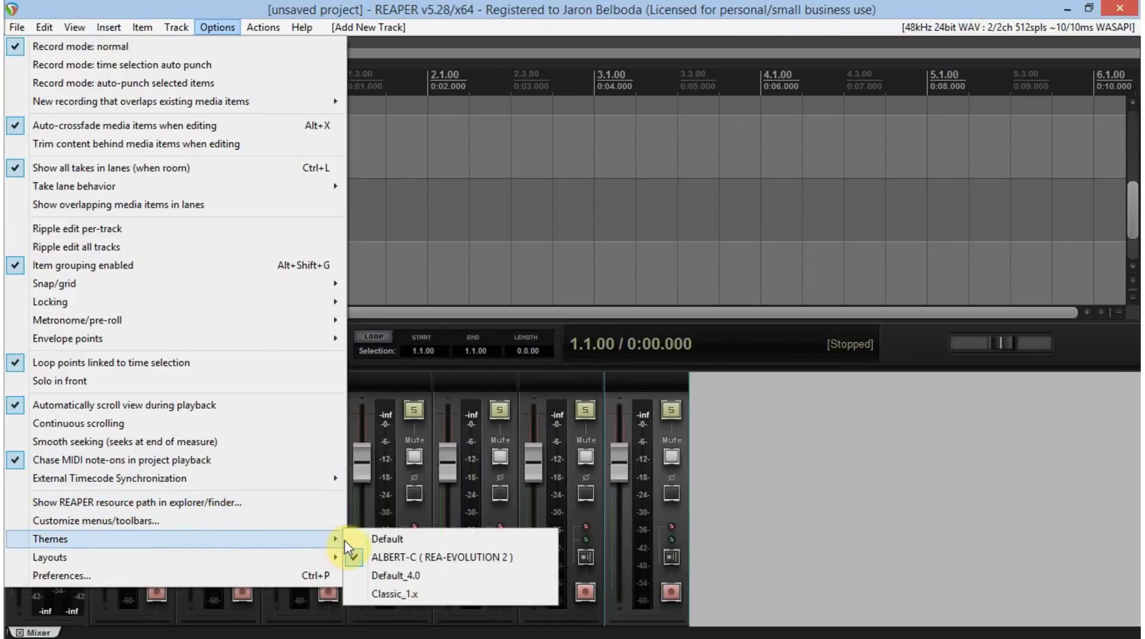
{"action": "left_click", "coordinate": [386, 538]}
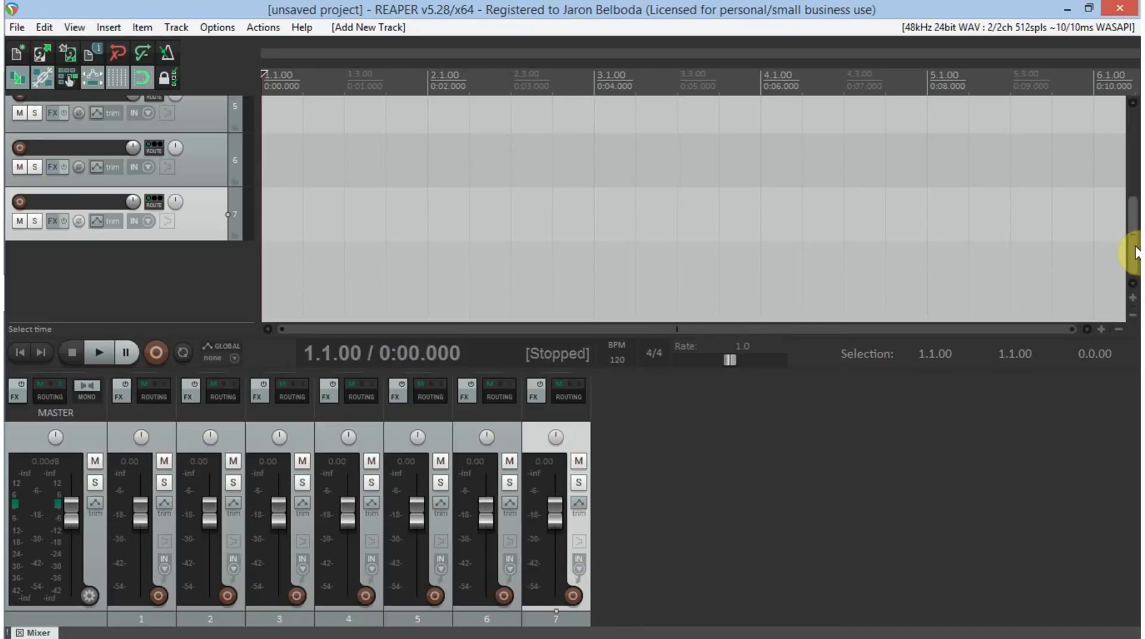
{"action": "left_click_drag", "start_coordinate": [1134, 253], "coordinate": [1133, 76]}
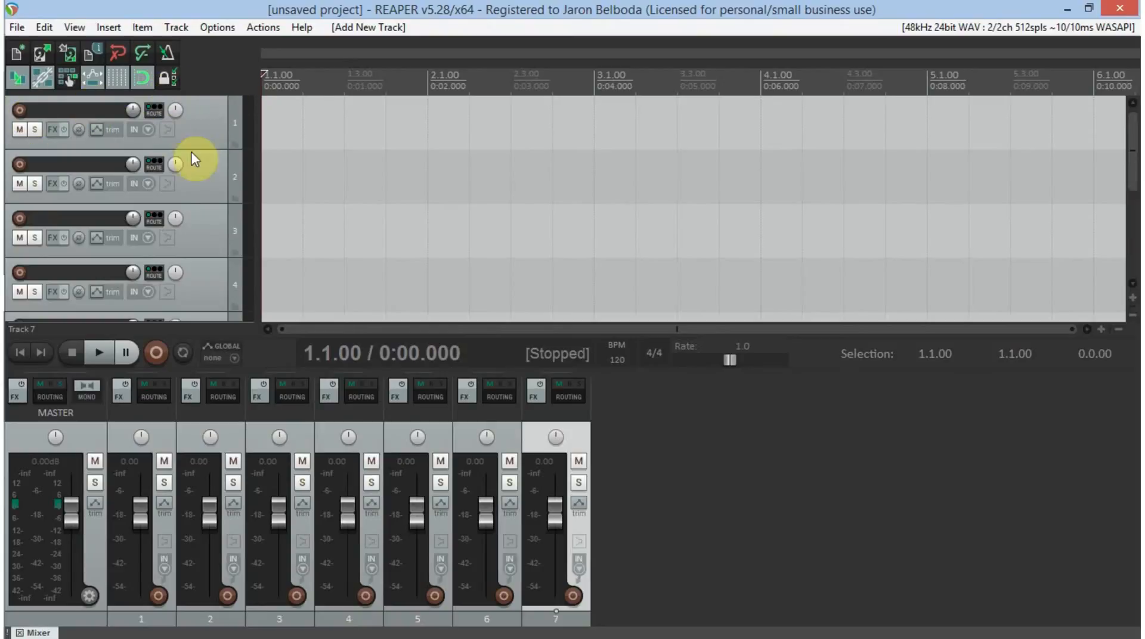
- Look at the plugin list for track 2 and close its effects windows without adding an effect
{"action": "left_click", "coordinate": [52, 188]}
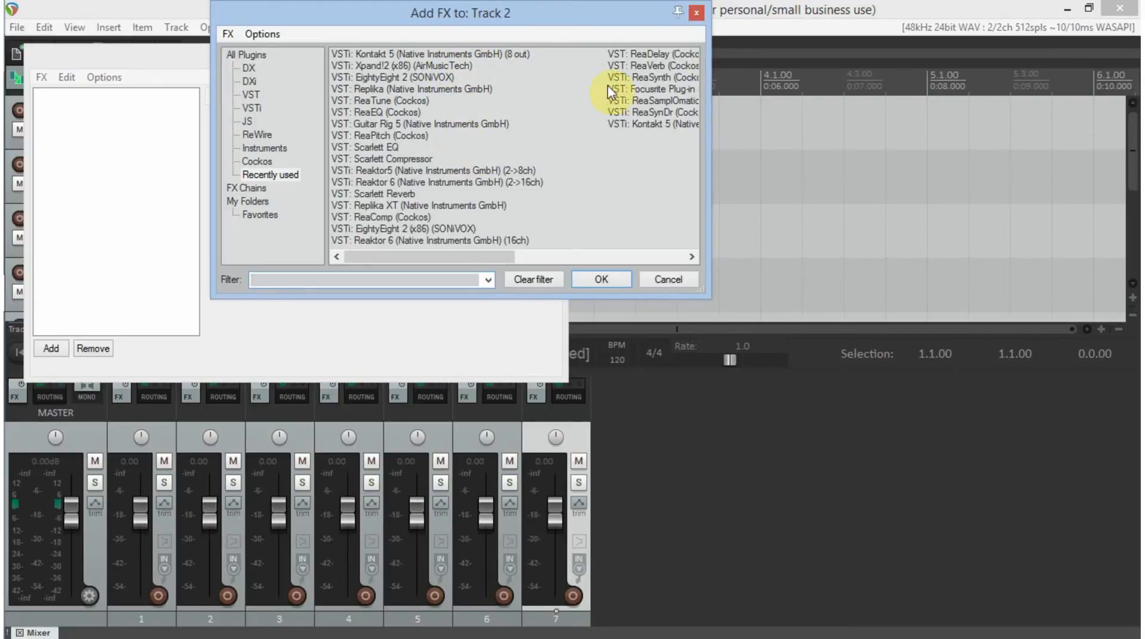
{"action": "left_click", "coordinate": [695, 13]}
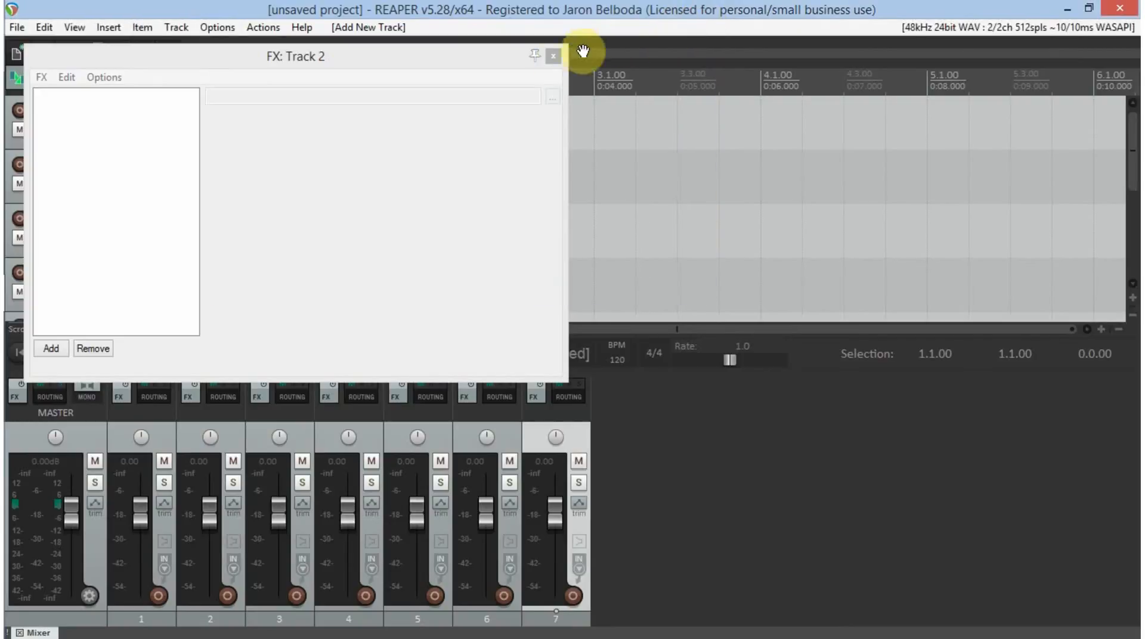
{"action": "left_click", "coordinate": [553, 56]}
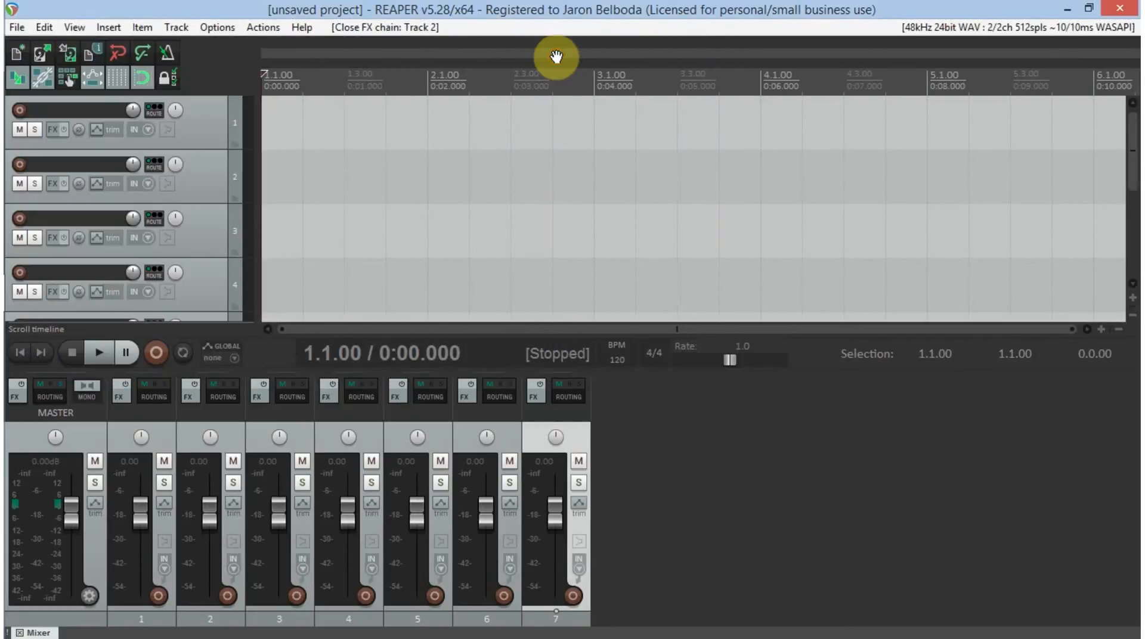
- Switch the interface theme back to ALBERT-C ( REA-EVOLUTION 2 )
{"action": "left_click", "coordinate": [218, 28]}
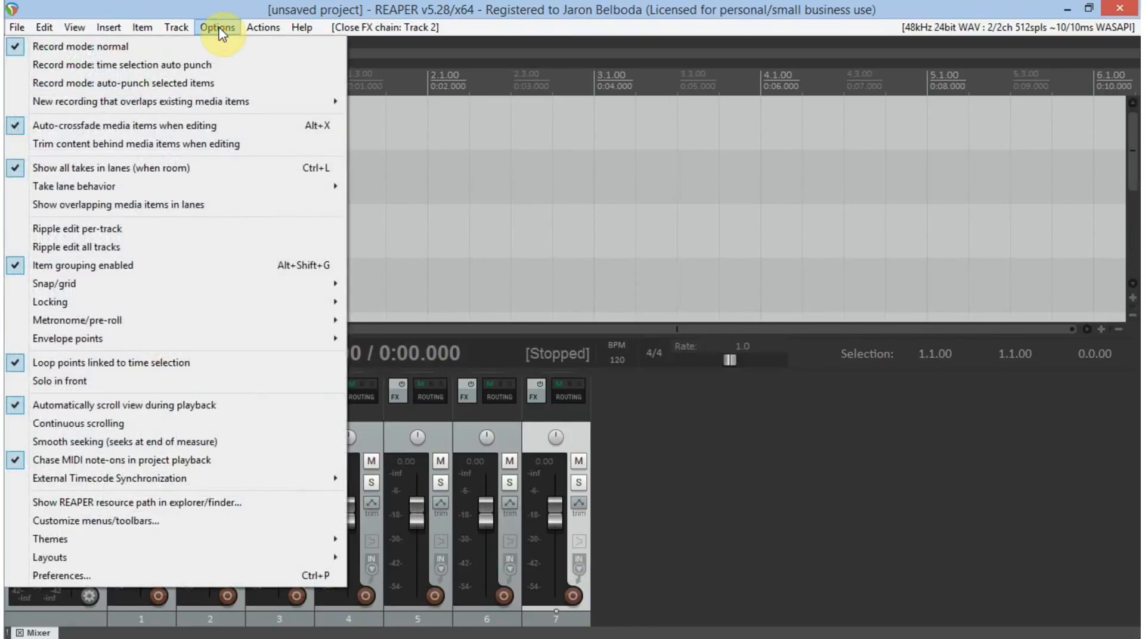
{"action": "mouse_move", "coordinate": [184, 539]}
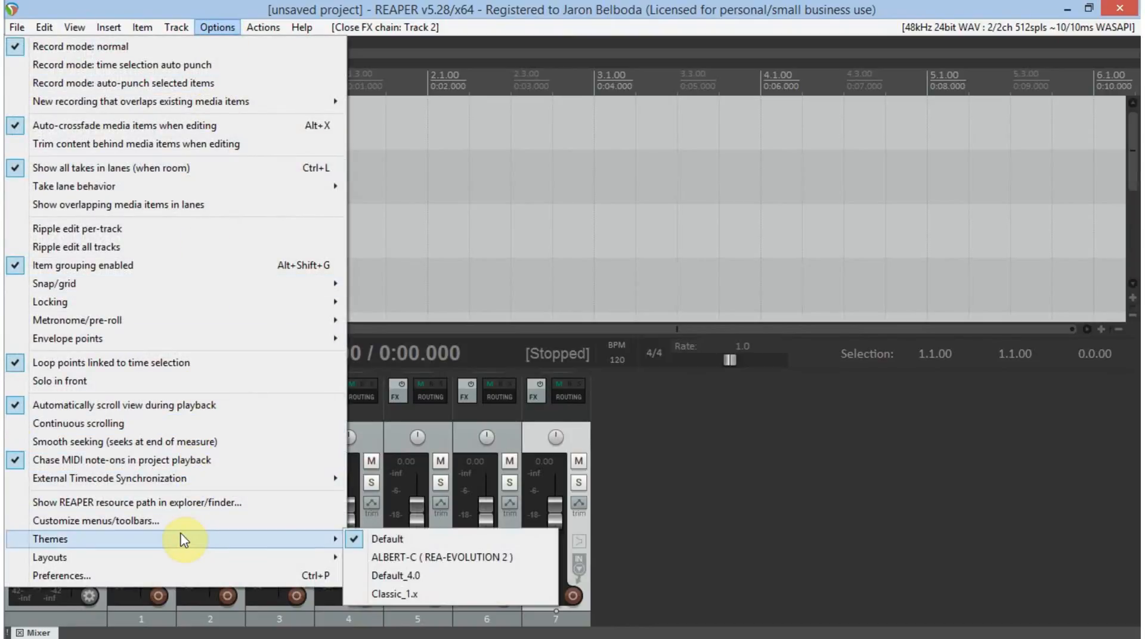
{"action": "left_click", "coordinate": [438, 557]}
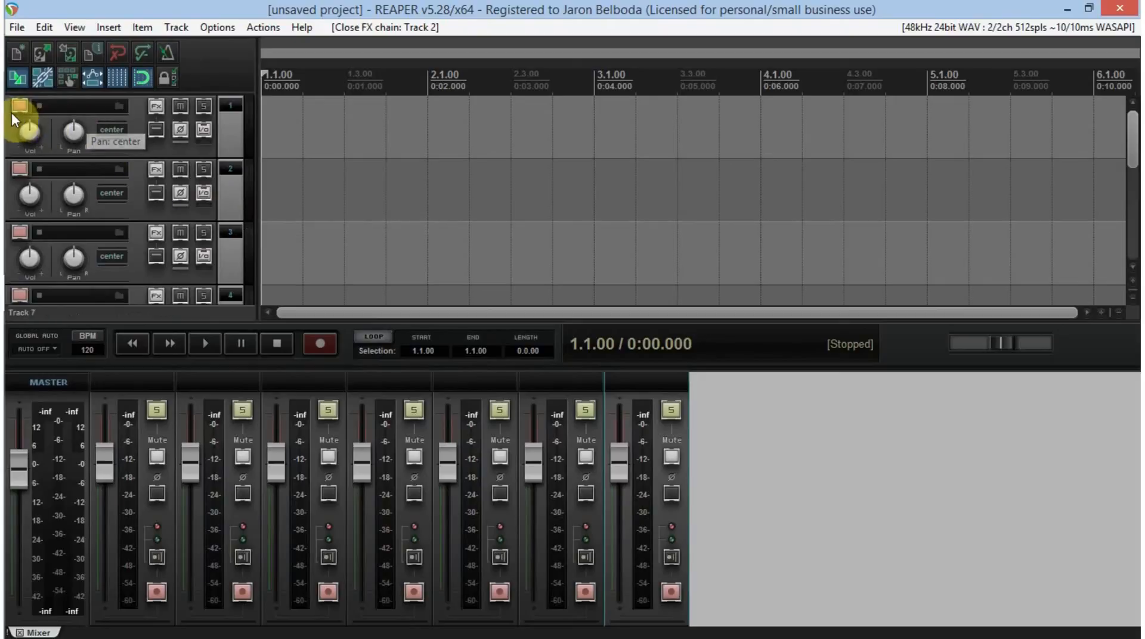
- Name the first track "Take 1 test"
{"action": "left_click", "coordinate": [63, 102]}
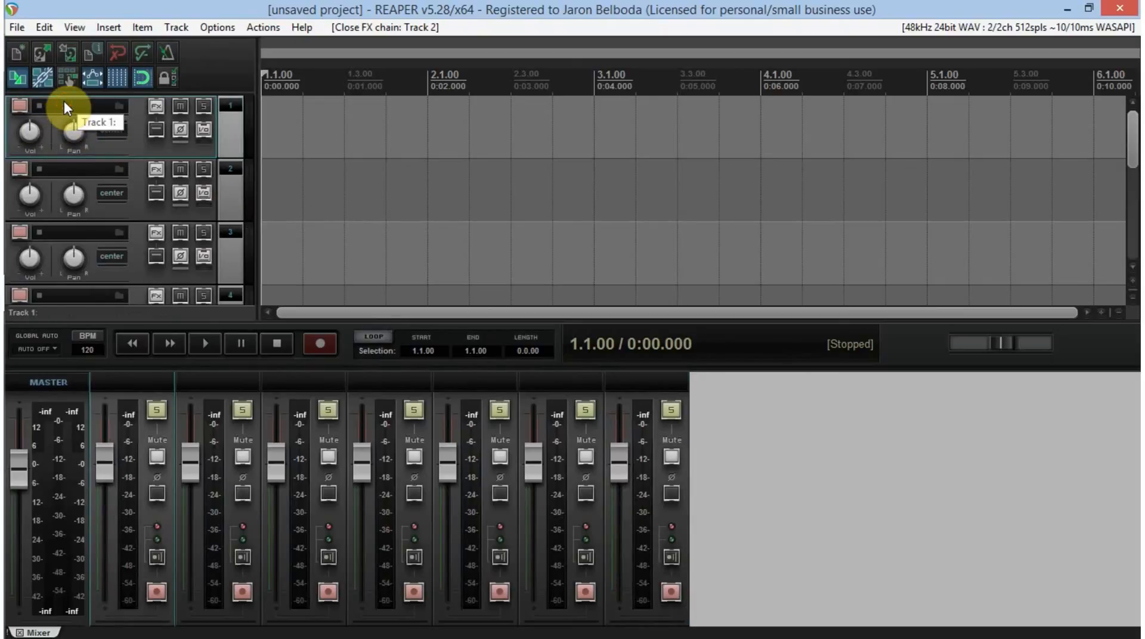
{"action": "double_click", "coordinate": [66, 106]}
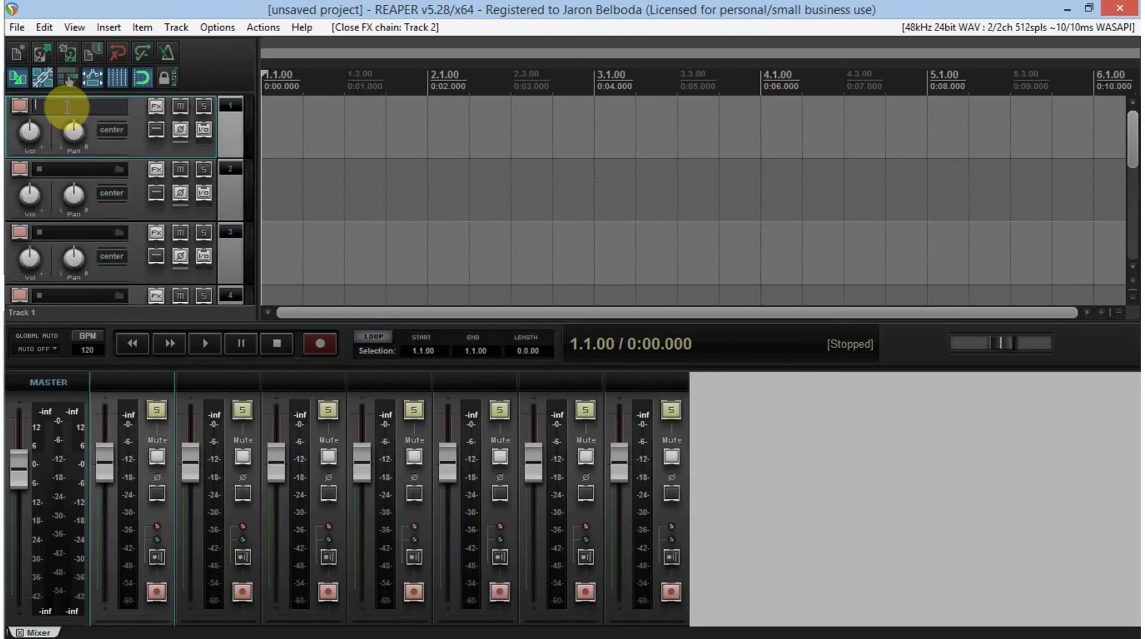
{"action": "type", "text": "T"}
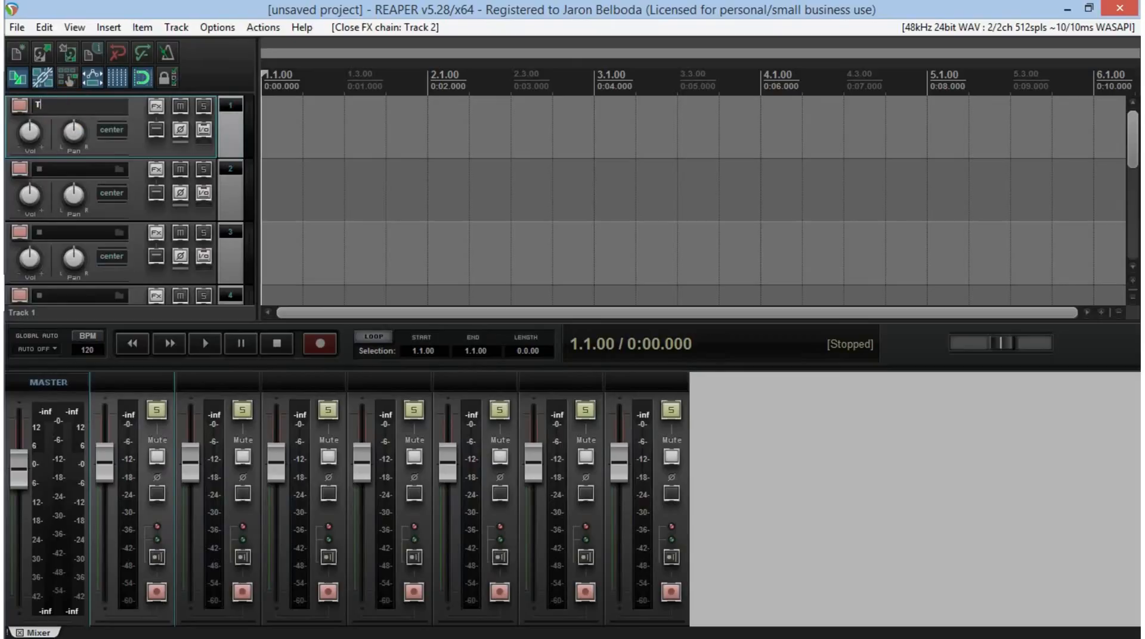
{"action": "type", "text": "ake 1 test"}
{"action": "key", "text": "Return"}
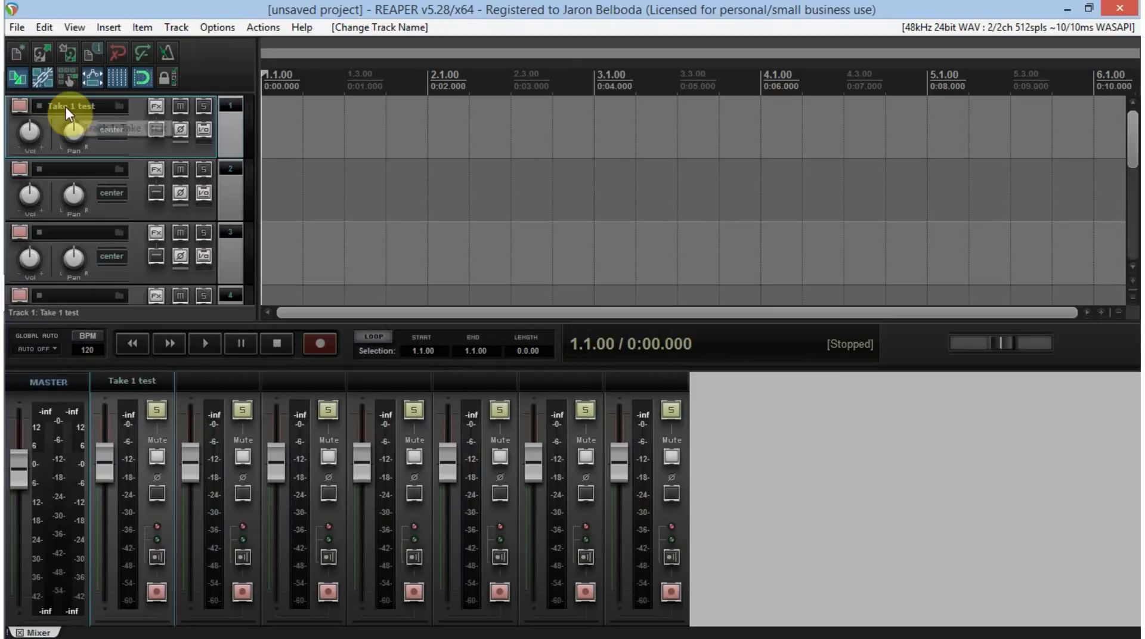
- Arm the Take 1 test track for recording and look through its mono input choices, leaving them as they are
{"action": "left_click", "coordinate": [21, 105]}
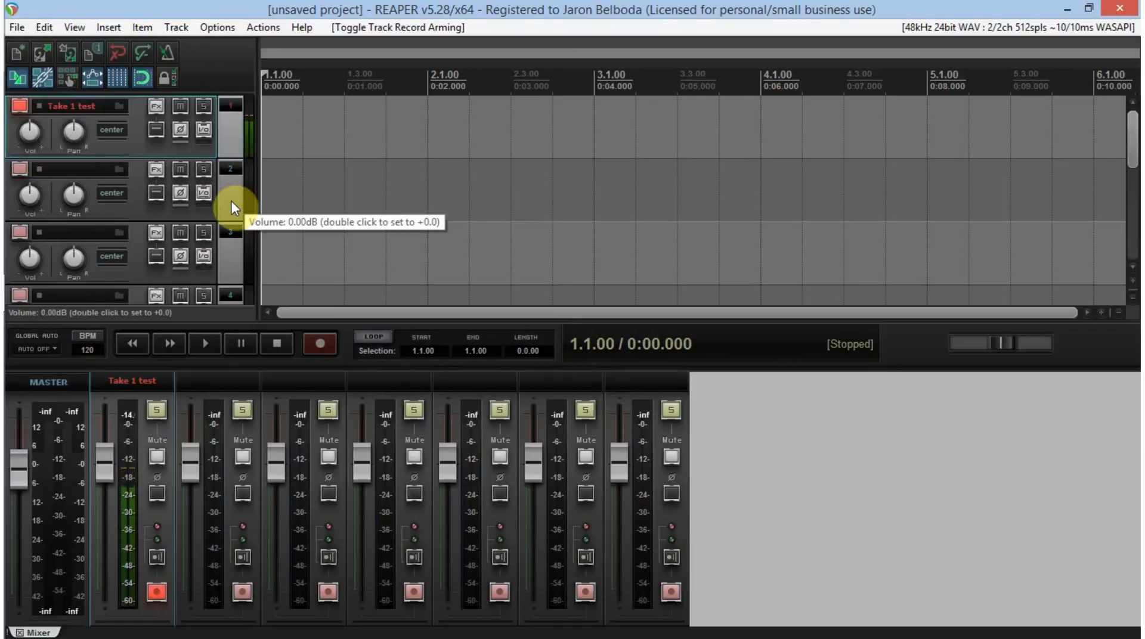
{"action": "right_click", "coordinate": [19, 106]}
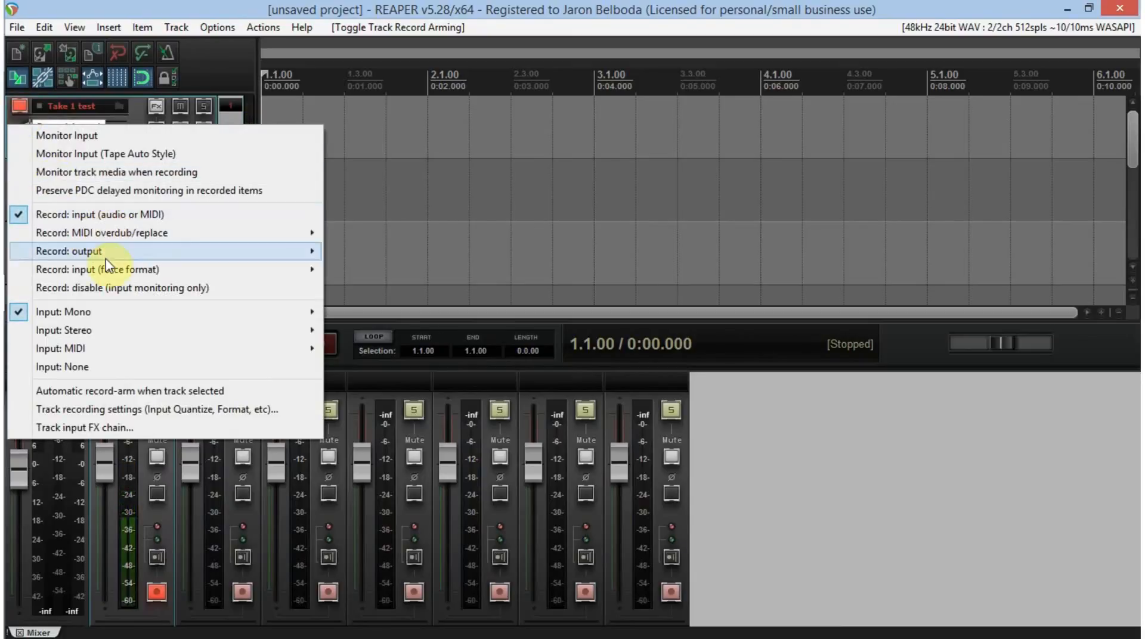
{"action": "mouse_move", "coordinate": [105, 314]}
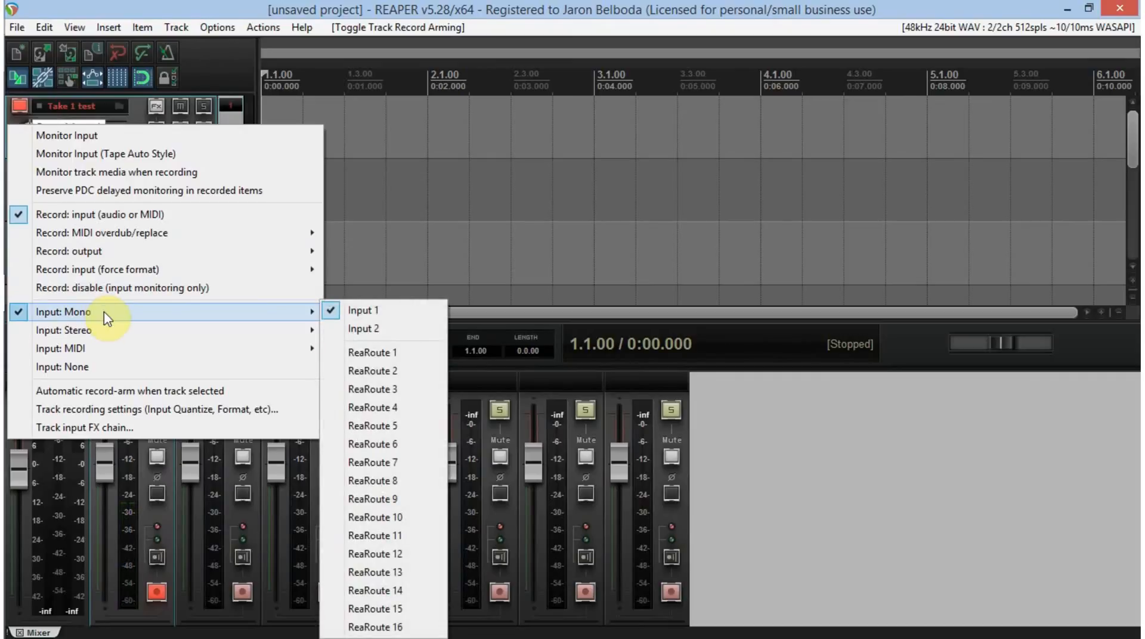
{"action": "left_click", "coordinate": [467, 7]}
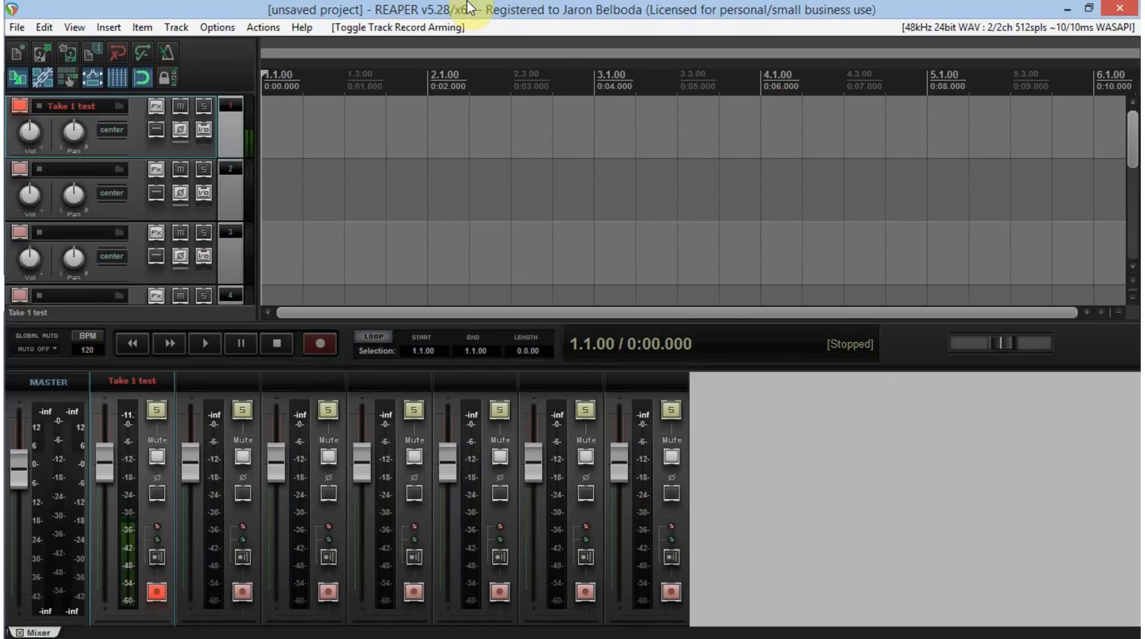
- Record a take of about 9 seconds on the armed Take 1 test track and save all recorded files
{"action": "left_click", "coordinate": [315, 346]}
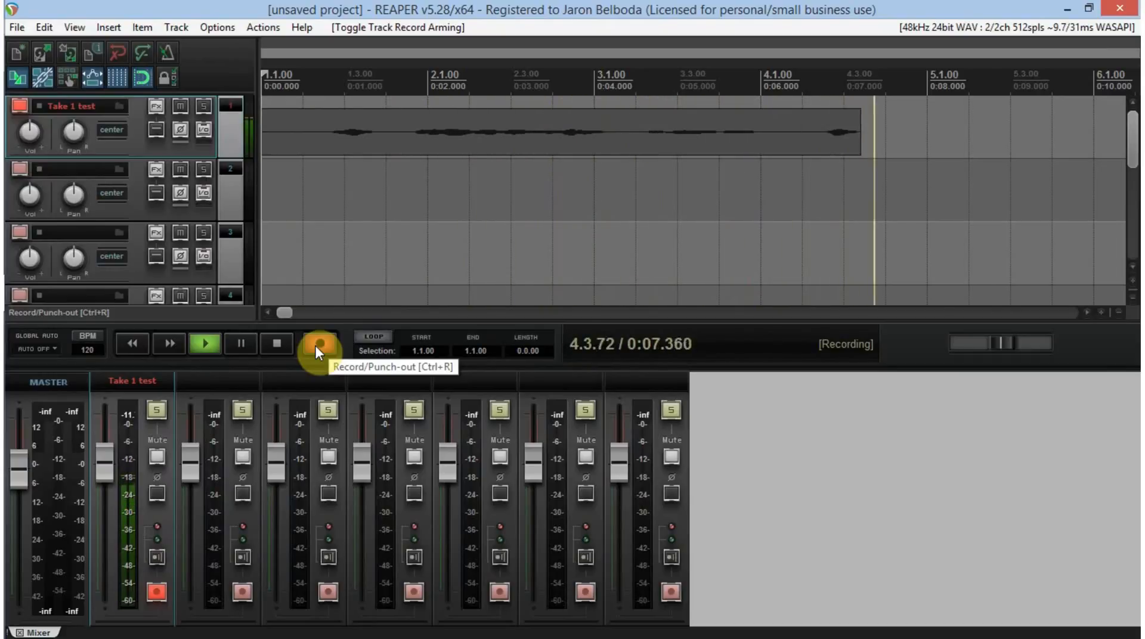
{"action": "left_click", "coordinate": [318, 344]}
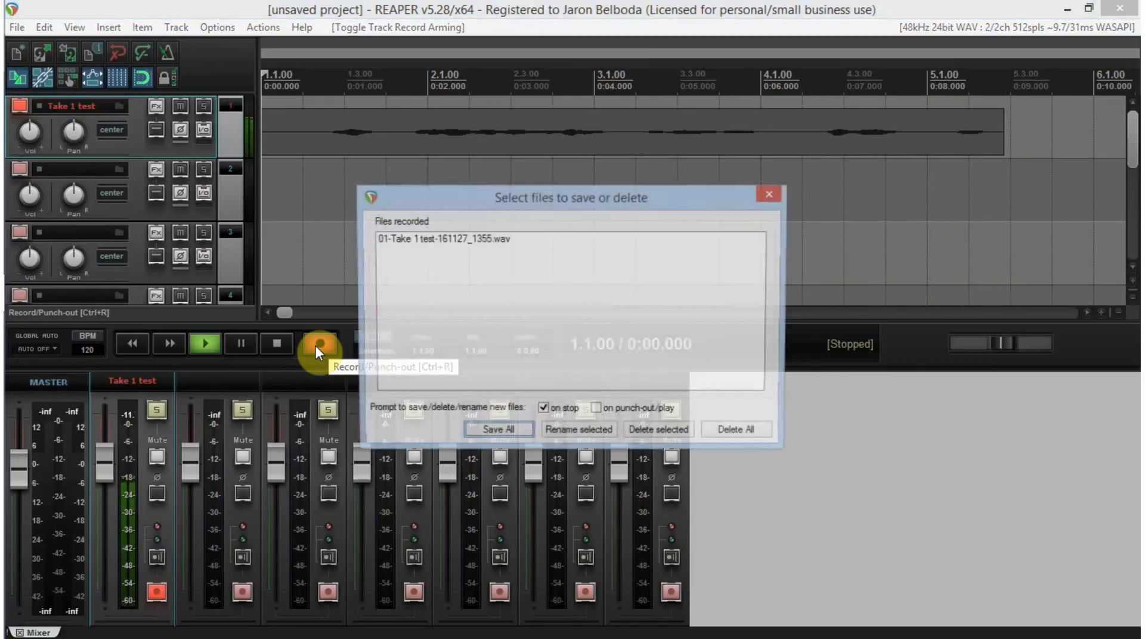
{"action": "left_click", "coordinate": [503, 434]}
- Review the recording input options of the Take 1 test track and disarm the track
{"action": "mouse_move", "coordinate": [30, 53]}
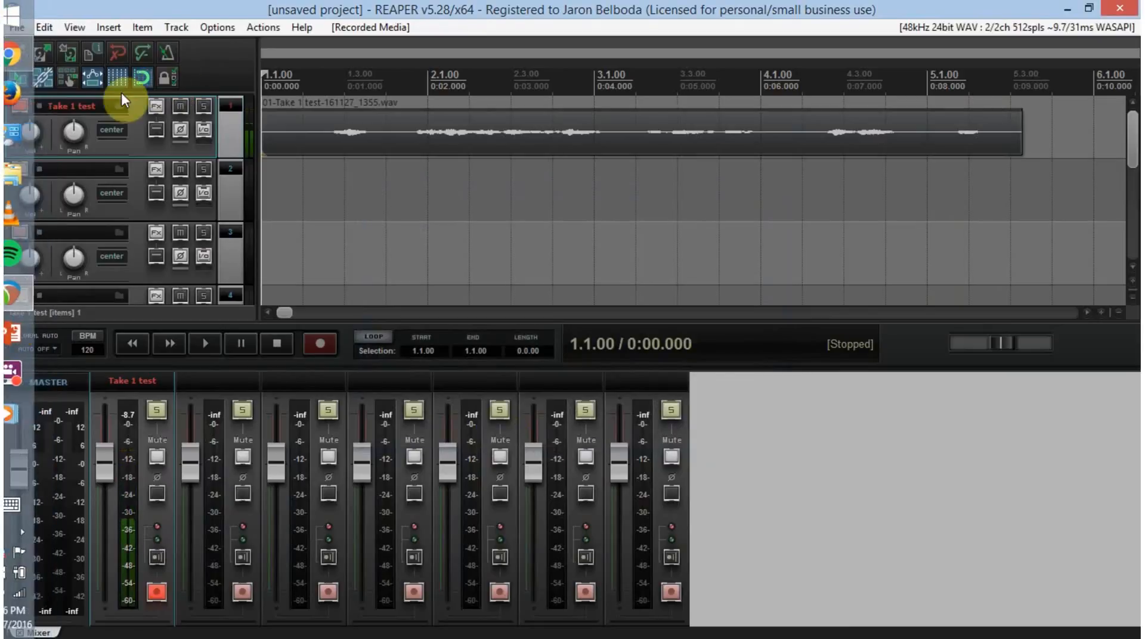
{"action": "right_click", "coordinate": [23, 106]}
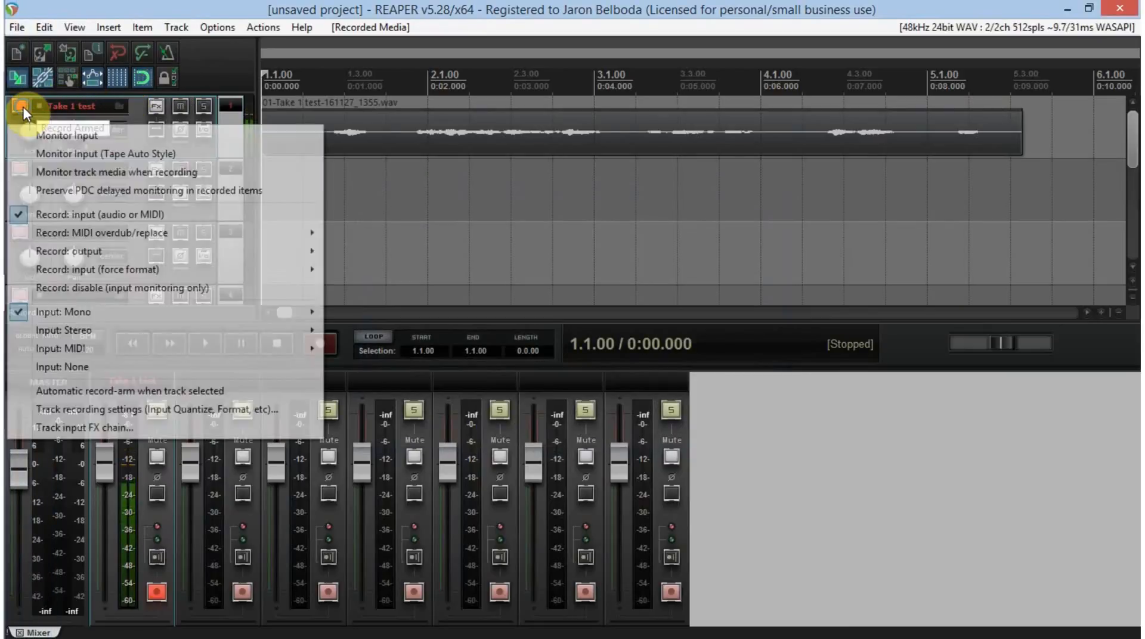
{"action": "mouse_move", "coordinate": [102, 316]}
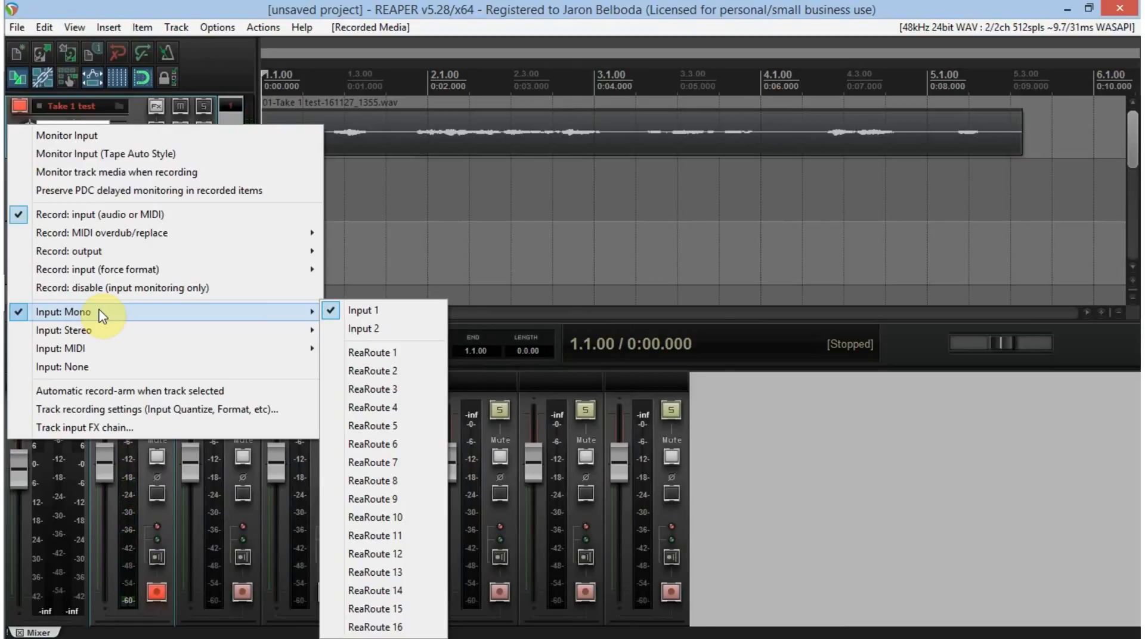
{"action": "left_click", "coordinate": [544, 7]}
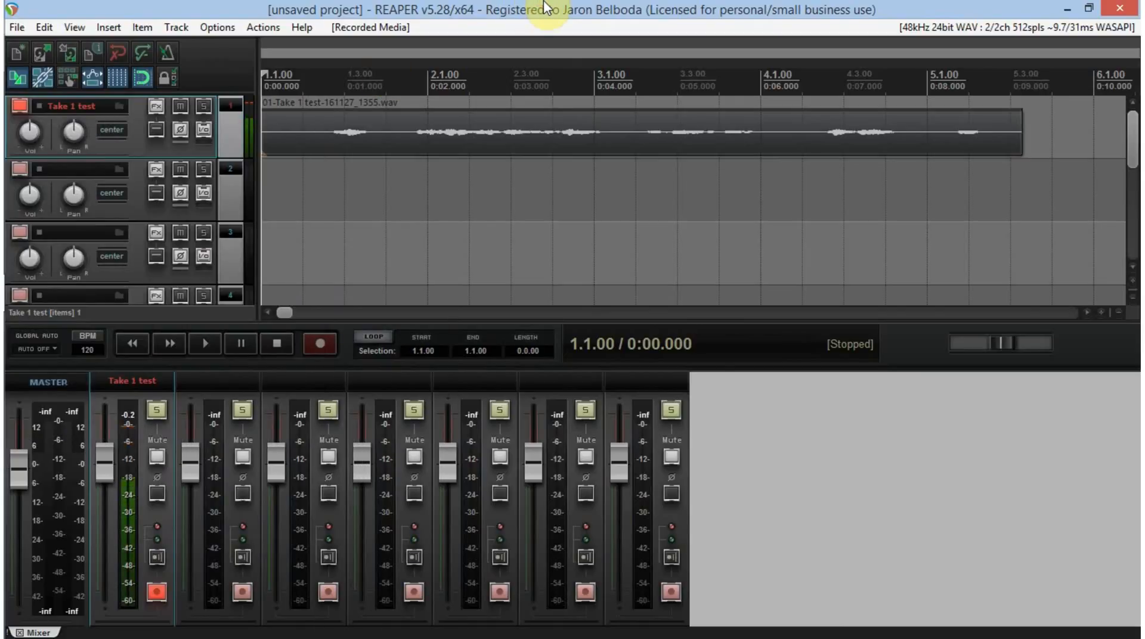
{"action": "left_click", "coordinate": [20, 104]}
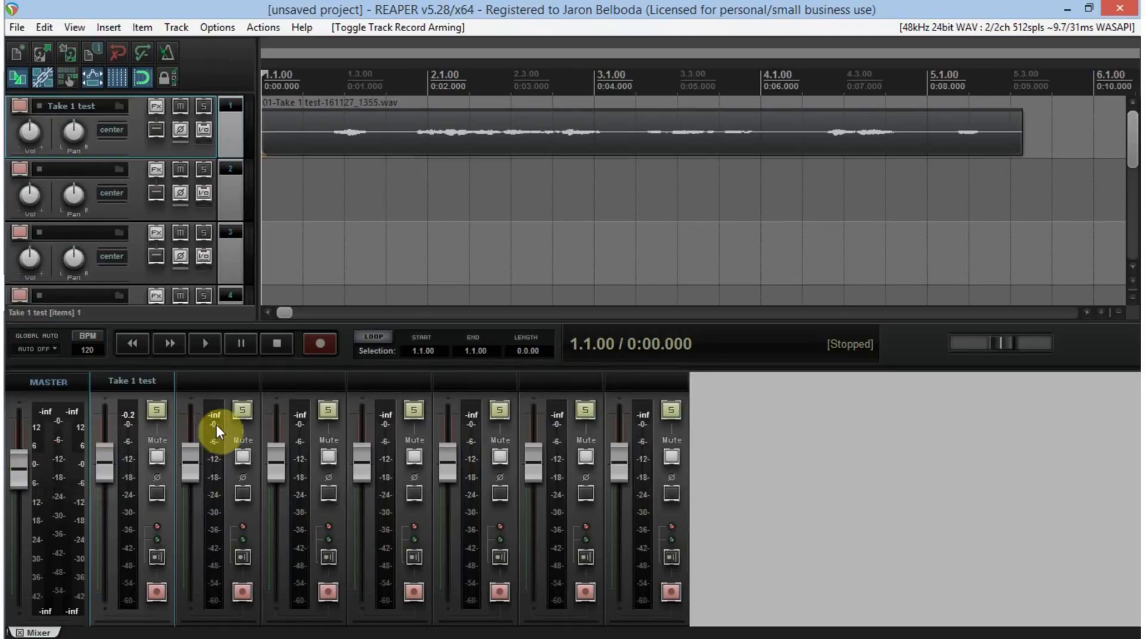
- Nudge the master volume fader and reset it to its default level
{"action": "mouse_move", "coordinate": [20, 473]}
{"action": "left_mouse_down"}
{"action": "mouse_move", "coordinate": [23, 420]}
{"action": "mouse_move", "coordinate": [21, 469]}
{"action": "left_mouse_up"}
{"action": "double_click", "coordinate": [22, 468]}
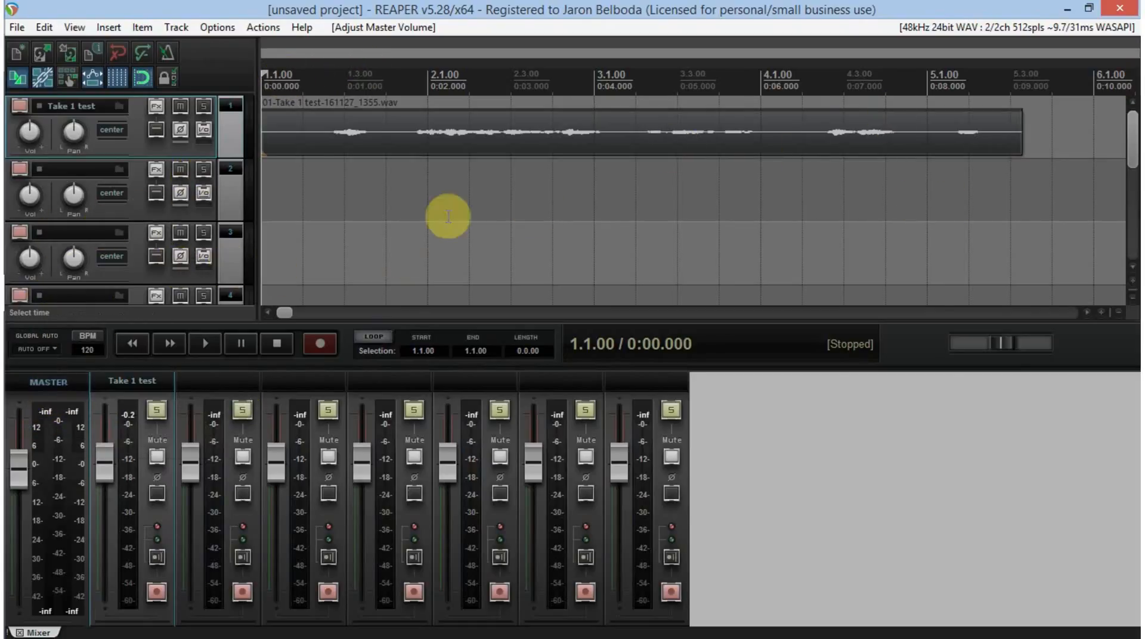
- Delete the six empty tracks, 2 through 7, keeping only Take 1 test
{"action": "left_click", "coordinate": [216, 375]}
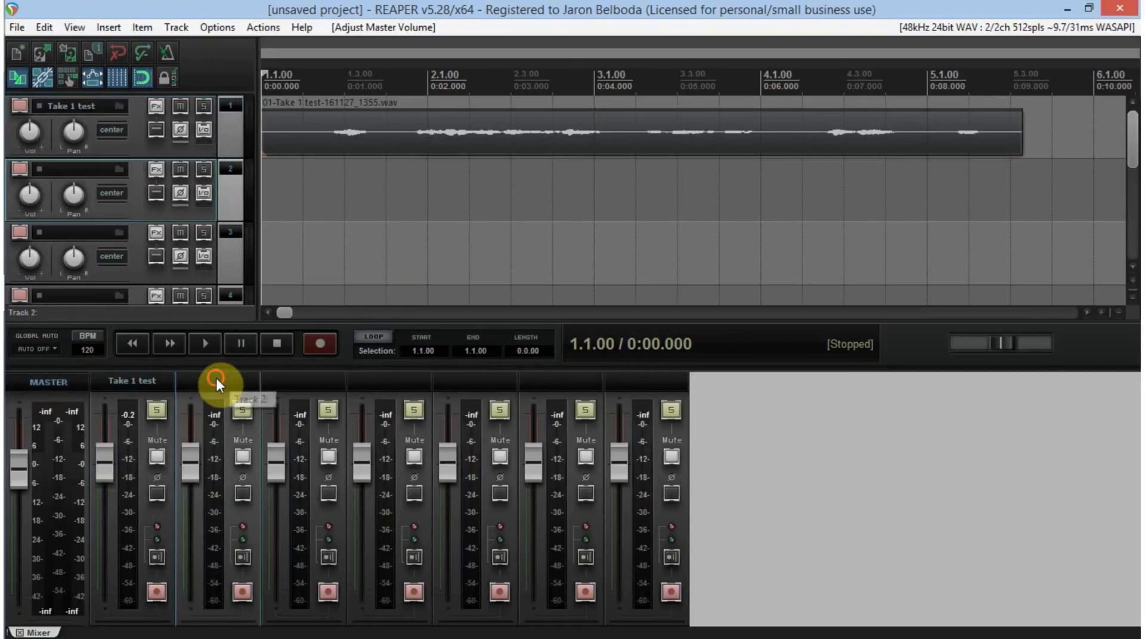
{"action": "left_click", "coordinate": [664, 385], "text": "shift"}
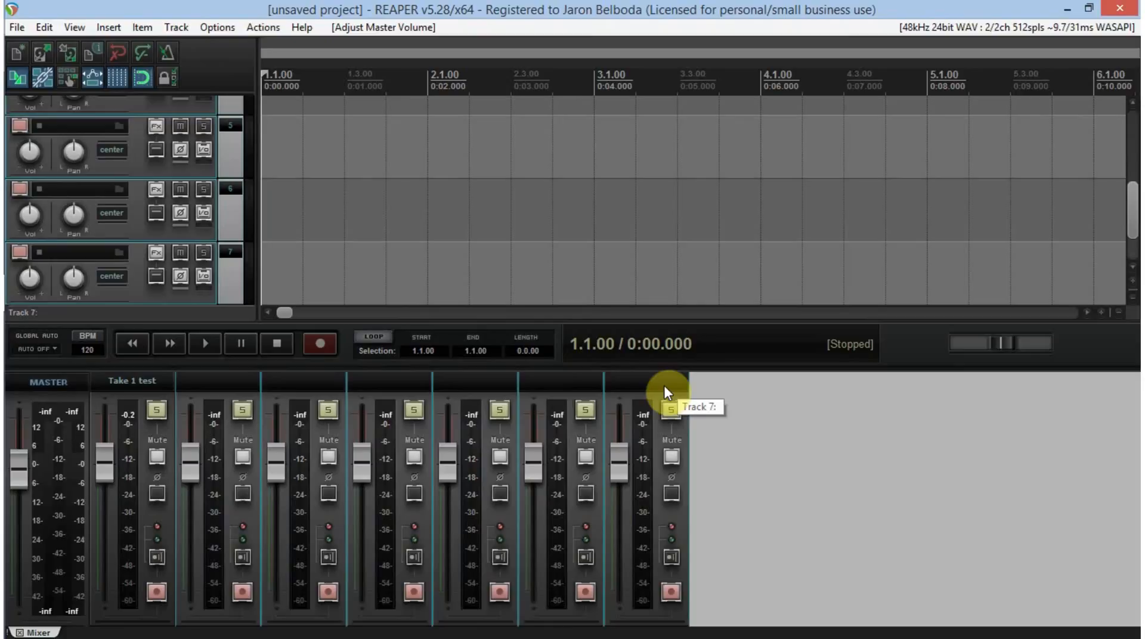
{"action": "key", "text": "Delete"}
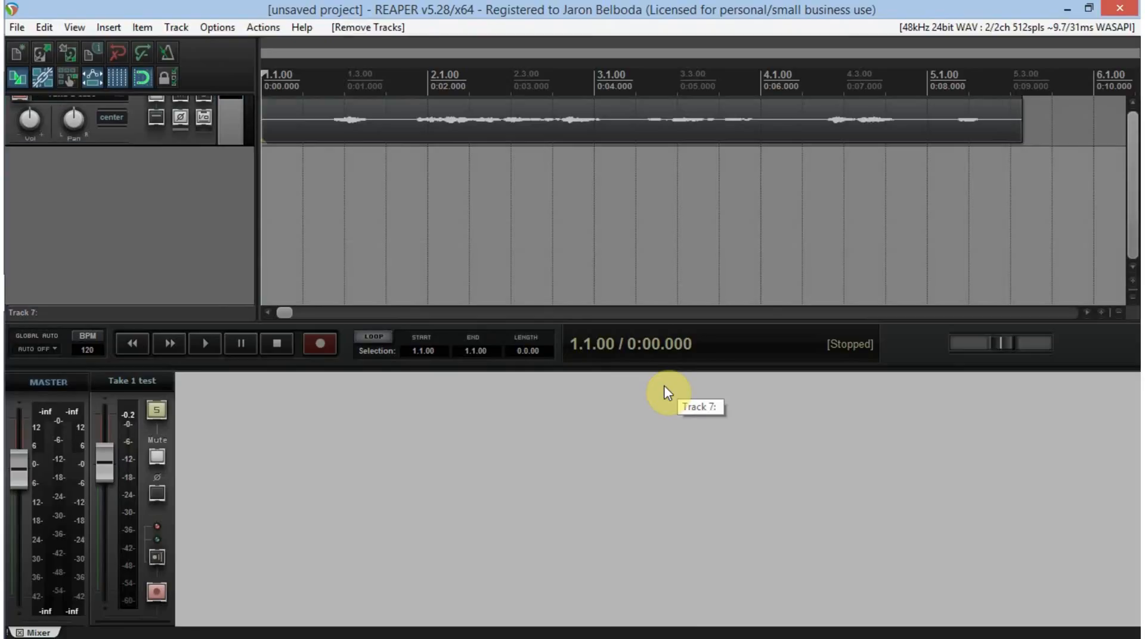
- Show the master track in the track list above the Take 1 test track
{"action": "right_click", "coordinate": [95, 197]}
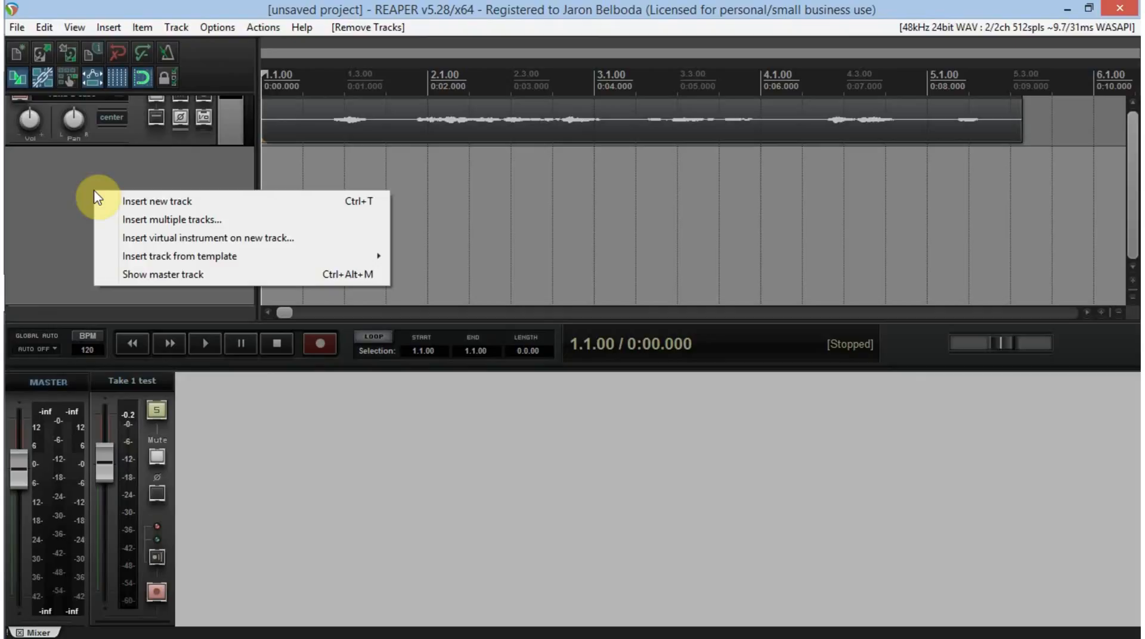
{"action": "left_click", "coordinate": [232, 276]}
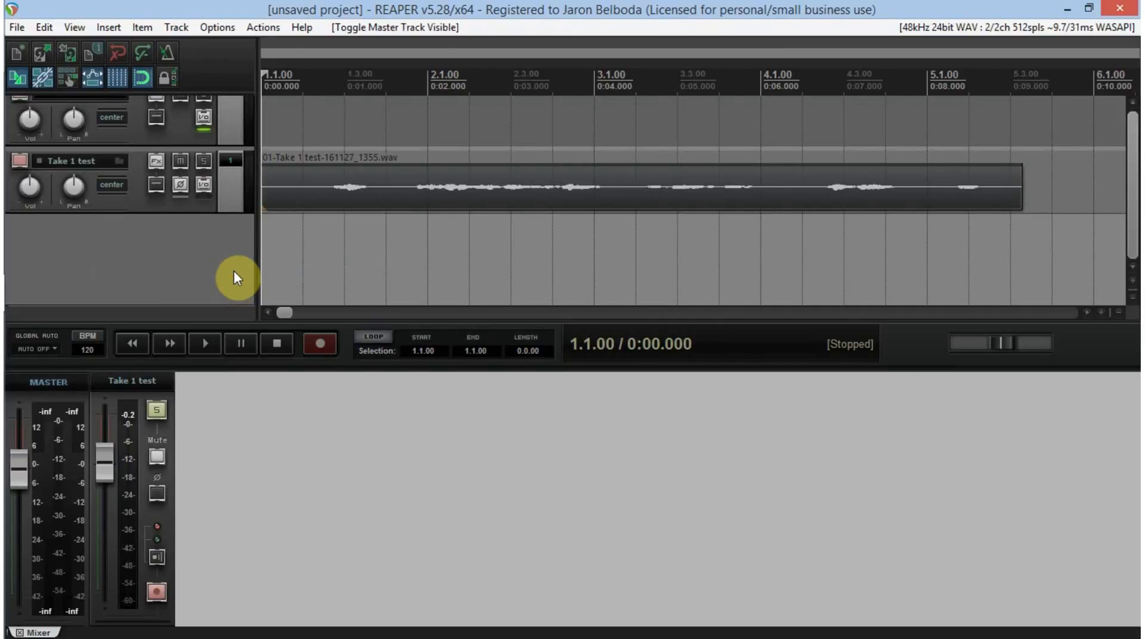
{"action": "scroll", "coordinate": [234, 271], "scroll_direction": "up", "scroll_amount": 1}
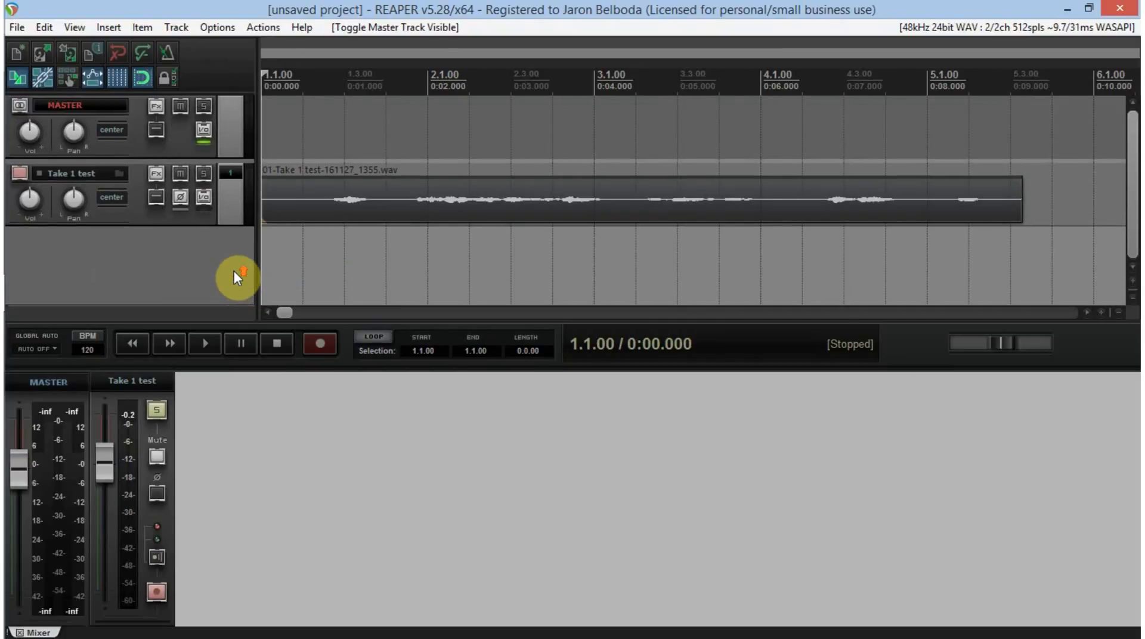
- Add the VST Scarlett Compressor to the master track's effects chain, then close the plug-in and chain windows
{"action": "left_click", "coordinate": [157, 107]}
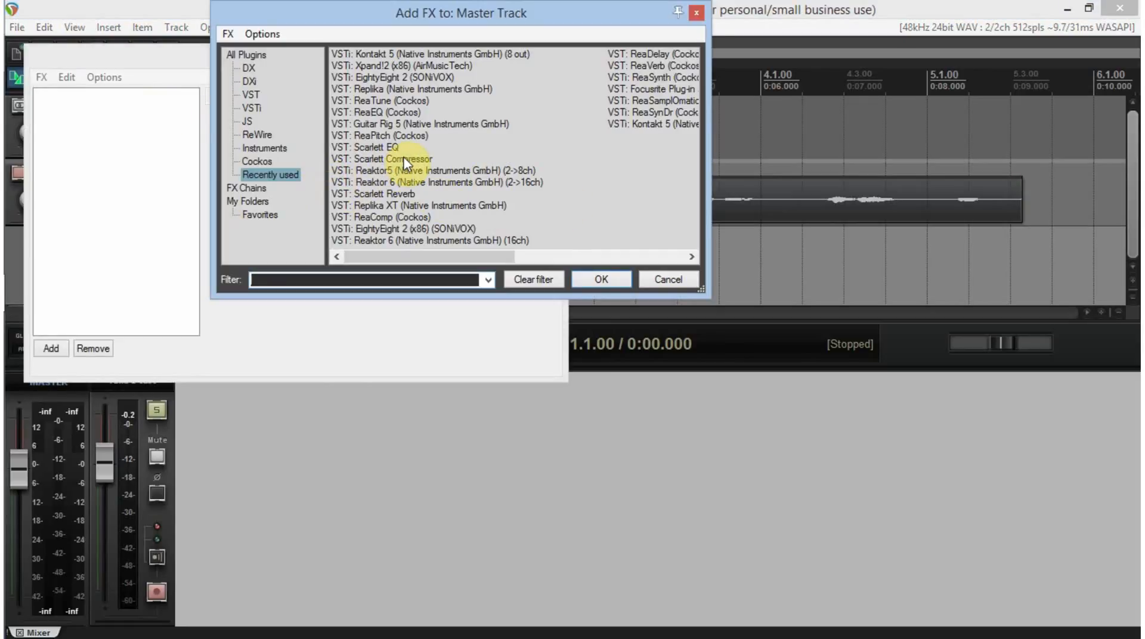
{"action": "left_click", "coordinate": [594, 279]}
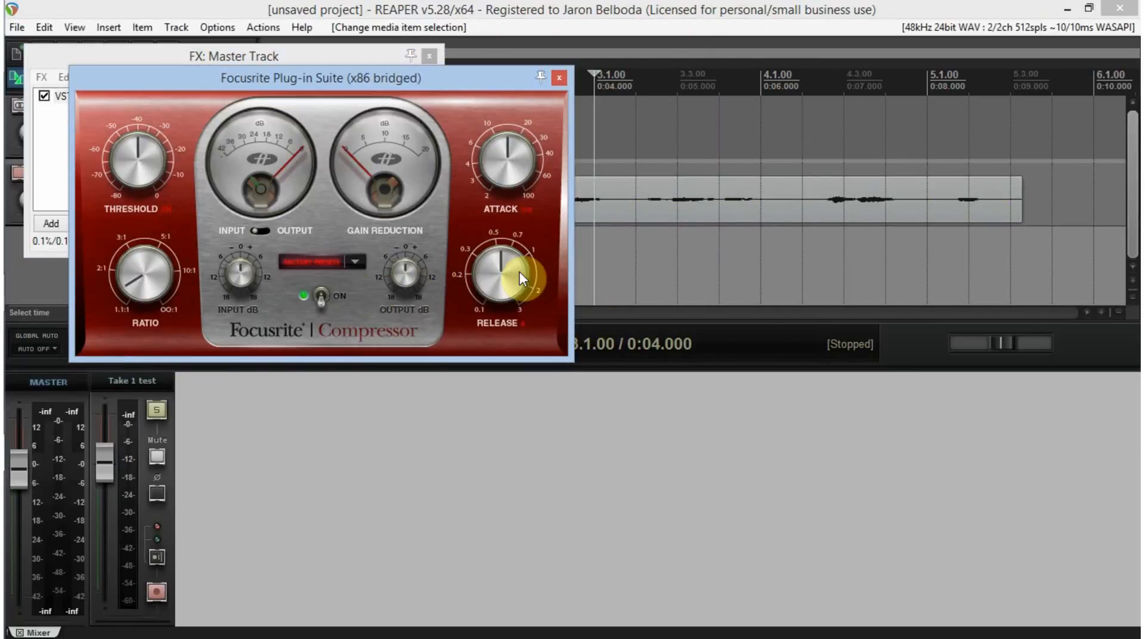
{"action": "left_click", "coordinate": [559, 78]}
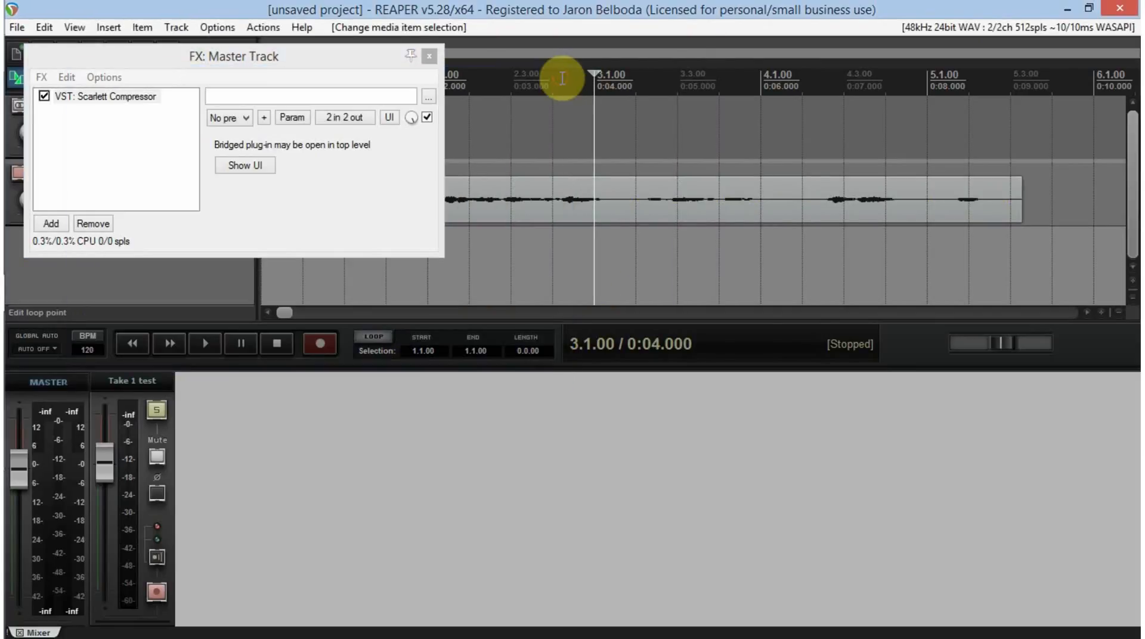
{"action": "left_click", "coordinate": [429, 57]}
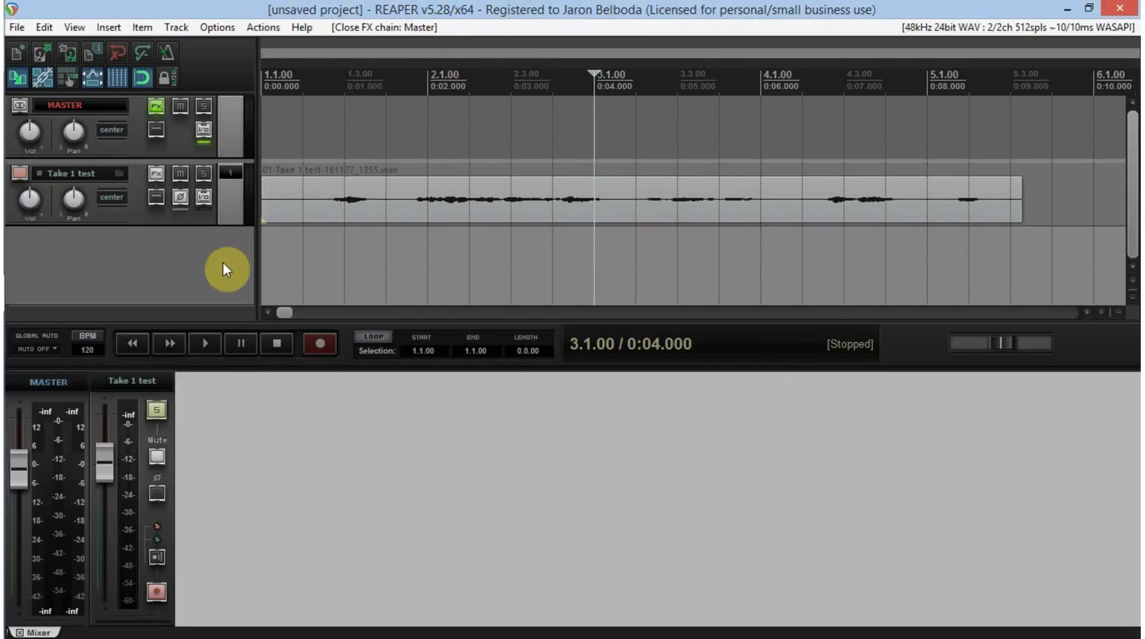
- Play the recorded take from 1.3.00 to hear it through the master compressor, and stop playback
{"action": "left_click", "coordinate": [327, 228]}
{"action": "key", "text": "space"}
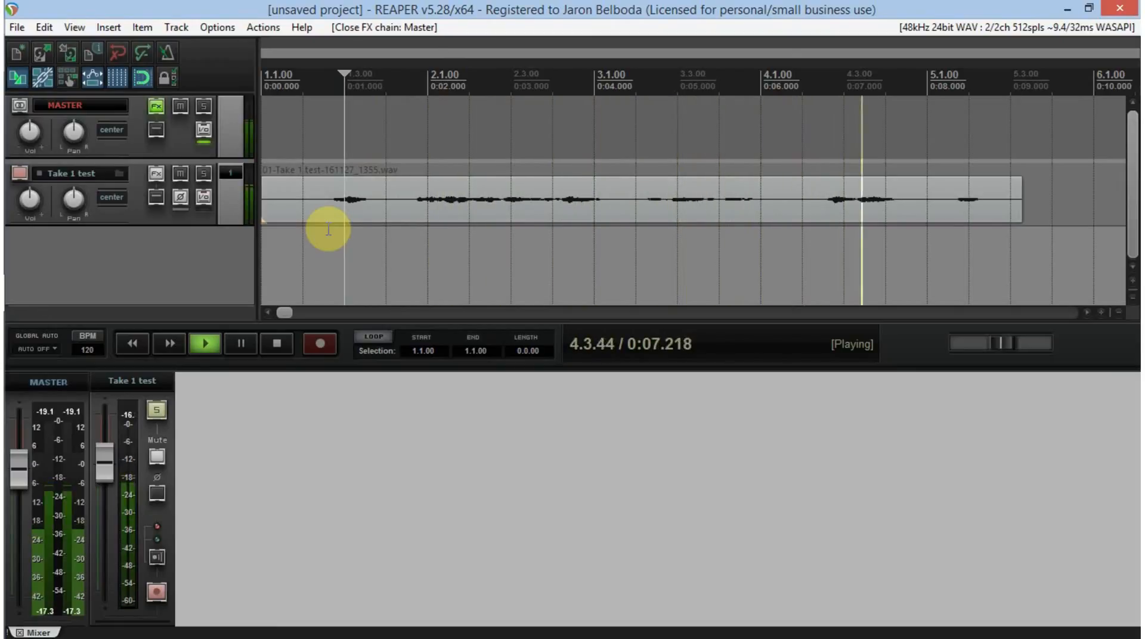
{"action": "key", "text": "space"}
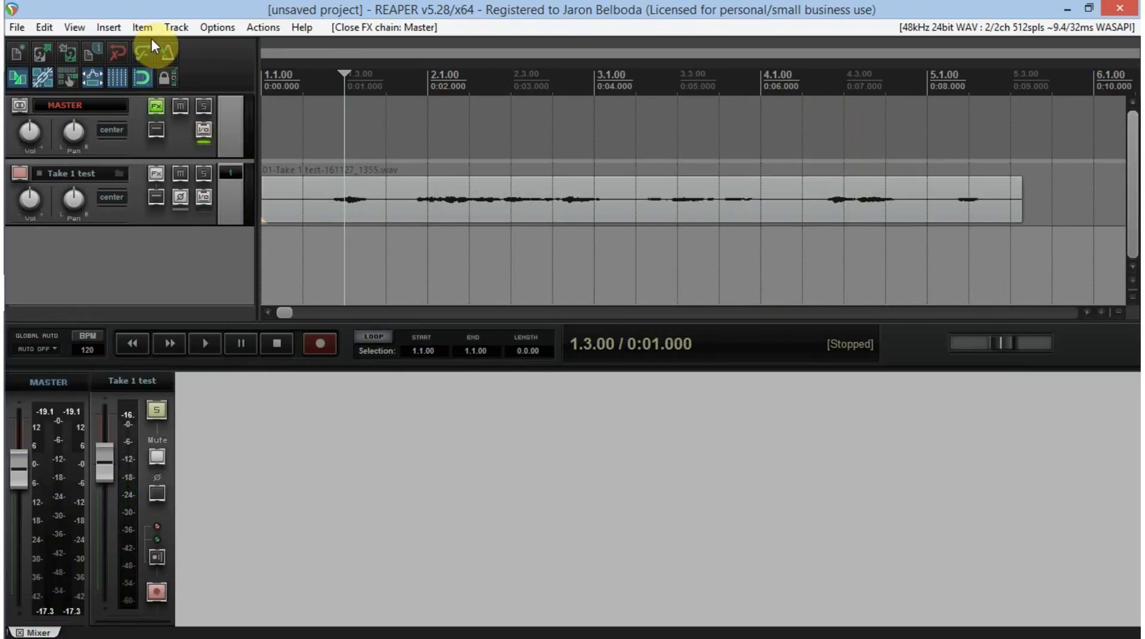